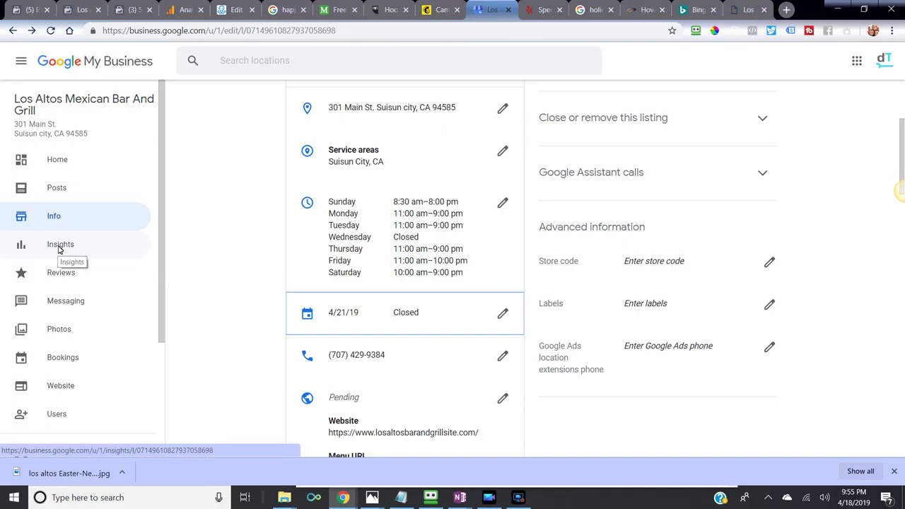
Switch to the DigitalTrack website, look through its home page, and return to the Google My Business listing.
click(513, 250)
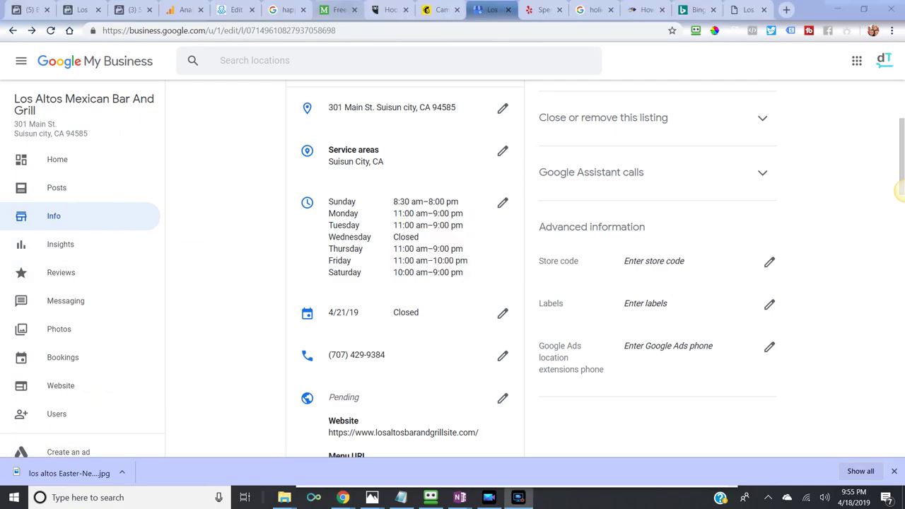
key(alt+Tab)
key(alt+Tab)
key(alt+Tab)
key(alt+Tab)
key(alt+Tab)
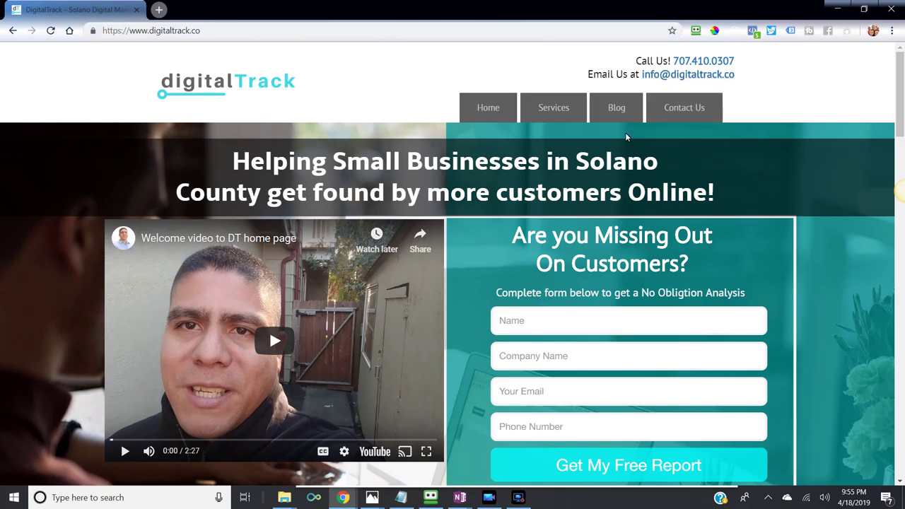
scroll(782, 252, down, 3)
scroll(782, 253, down, 10)
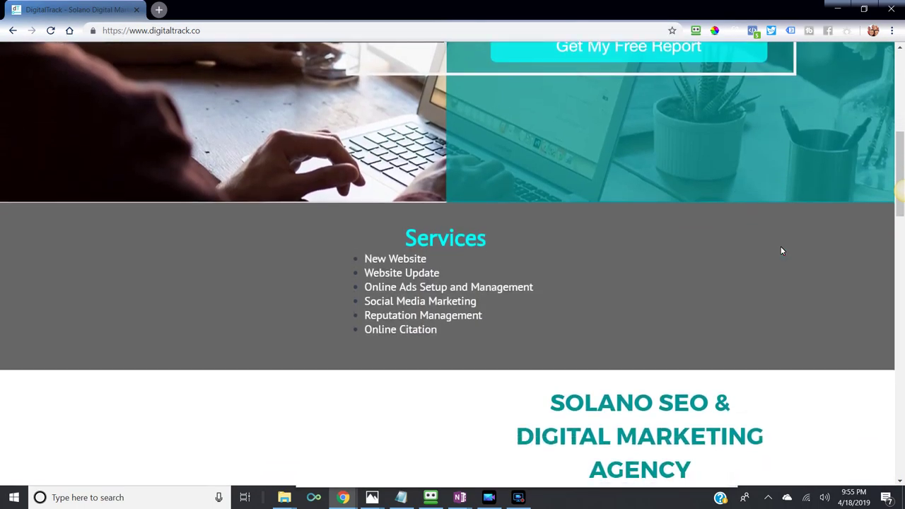
scroll(783, 240, down, 5)
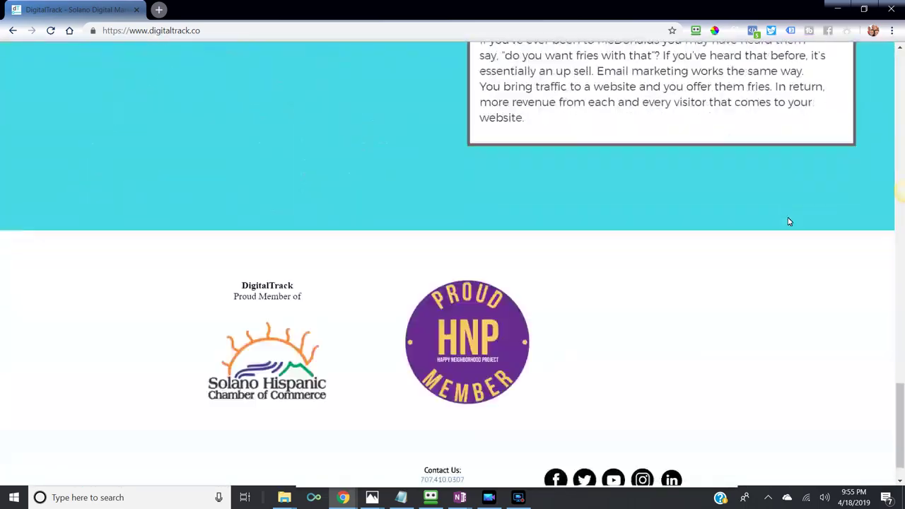
scroll(833, 238, up, 18)
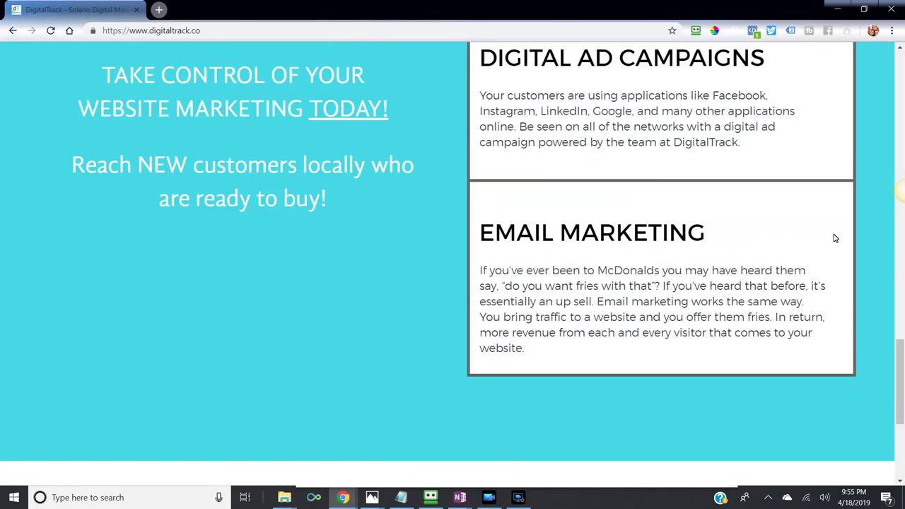
scroll(833, 233, up, 3)
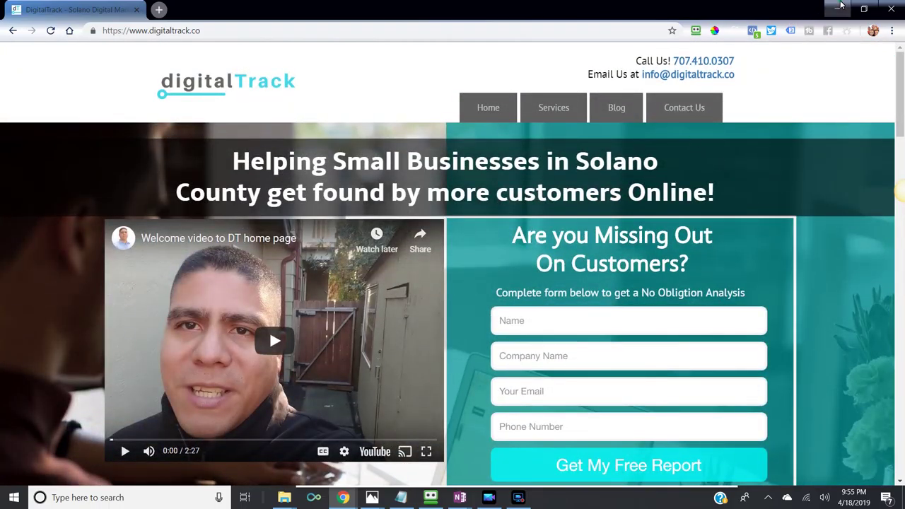
click(841, 5)
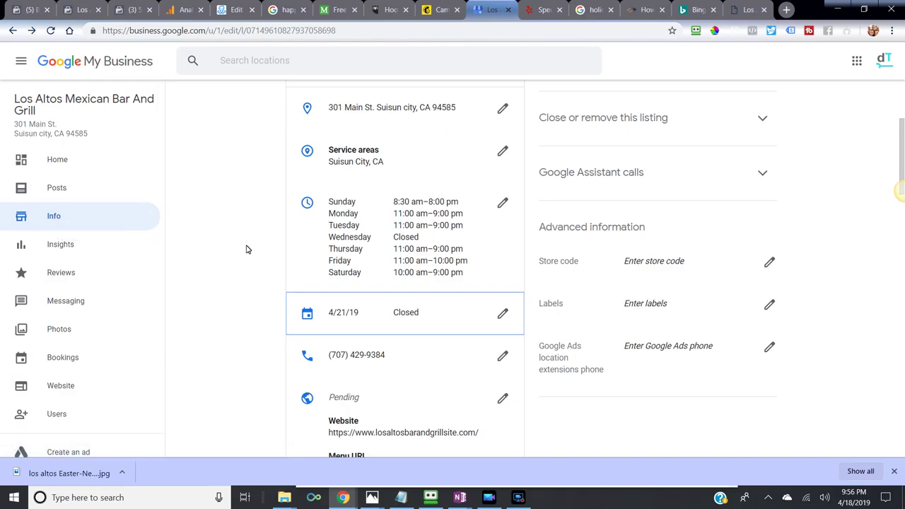
Review the special hours of the Los Altos listing, including Easter and Memorial Day, and close them without applying changes.
scroll(286, 228, up, 3)
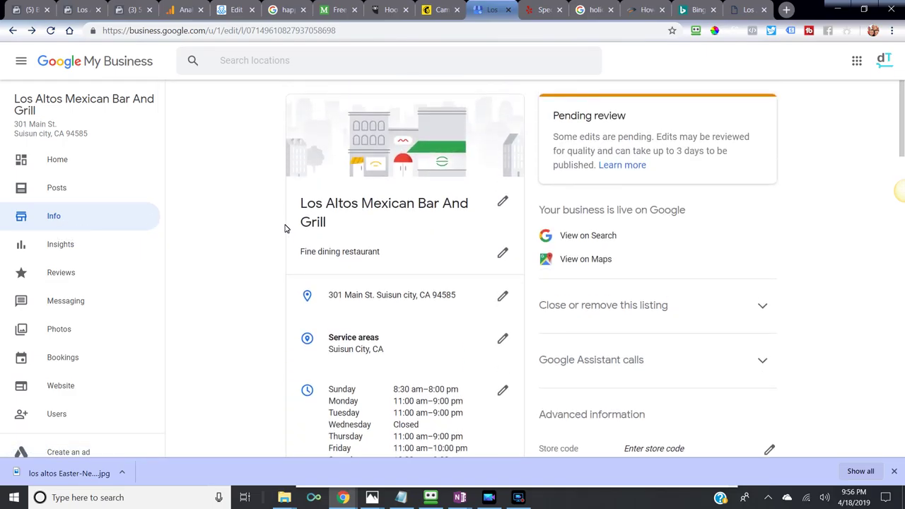
scroll(342, 201, down, 3)
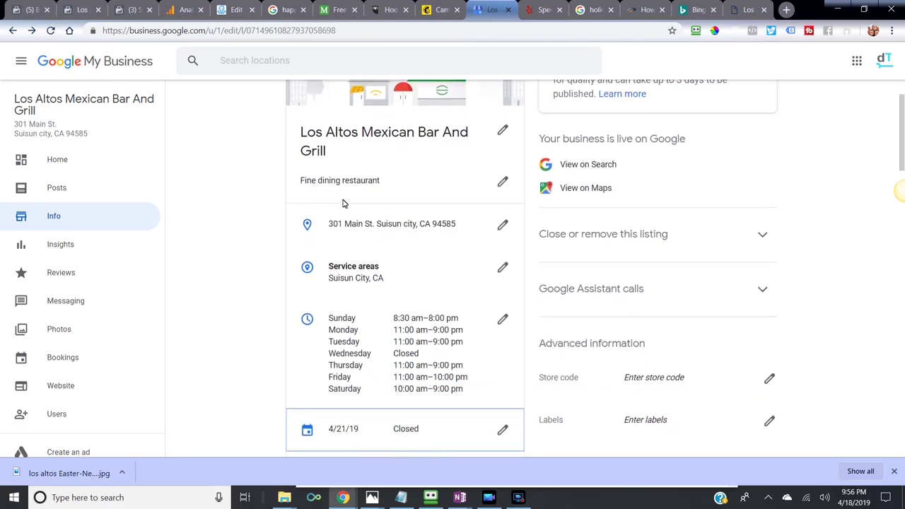
scroll(342, 203, down, 1)
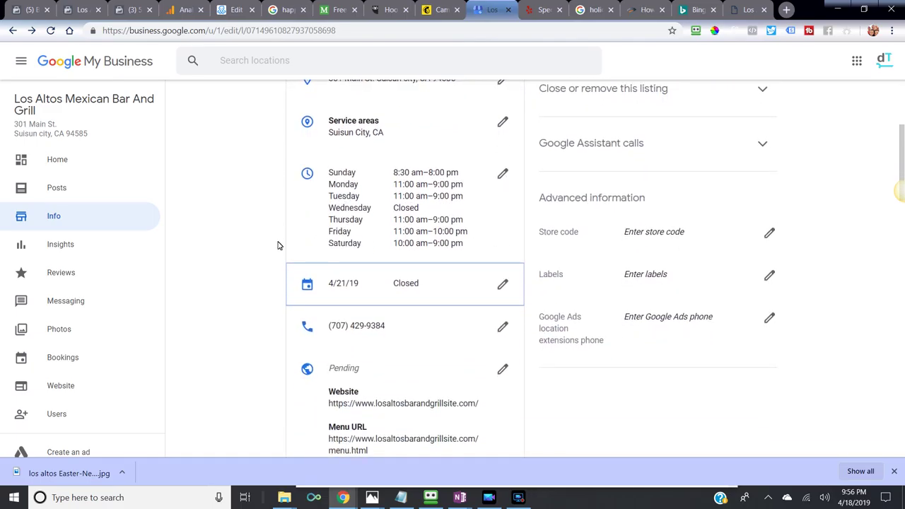
click(502, 285)
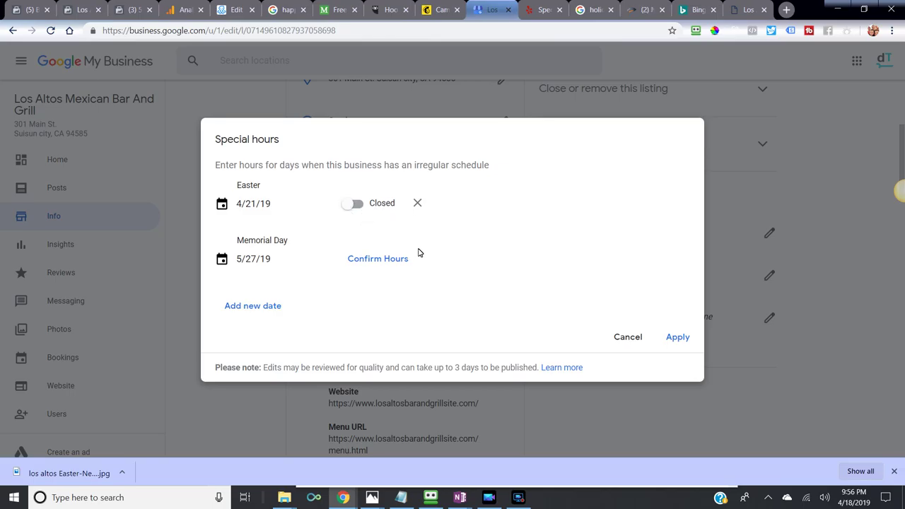
click(627, 337)
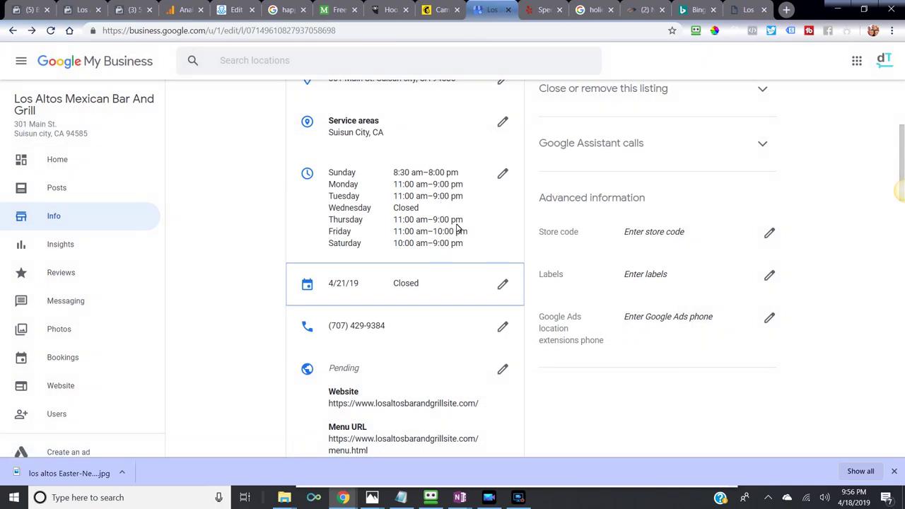
Switch to Yelp for Business Owners and open the Special Hours for editing from El Caracol Mexican Restaurant's business information.
click(547, 7)
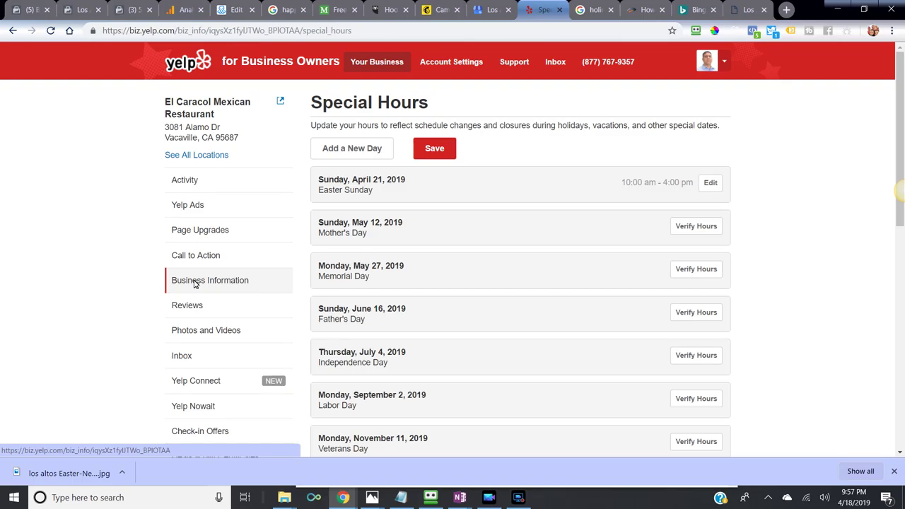
click(249, 288)
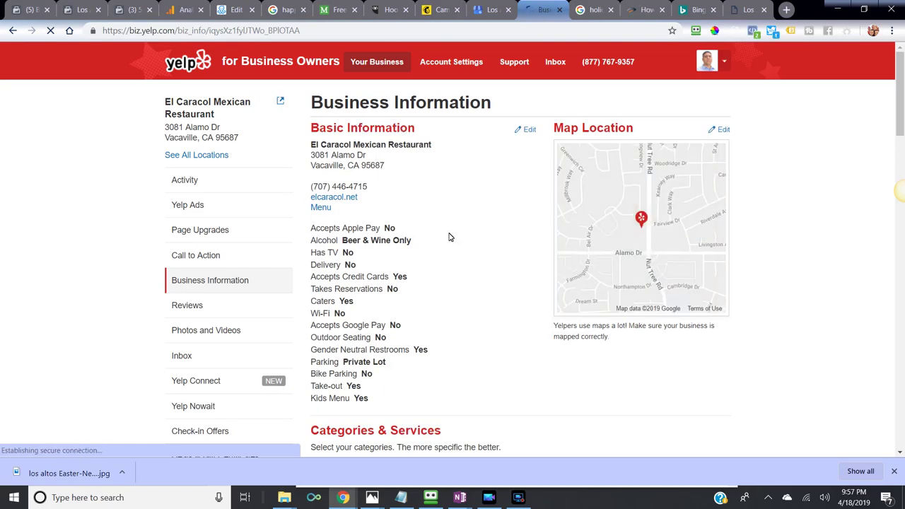
scroll(426, 241, down, 2)
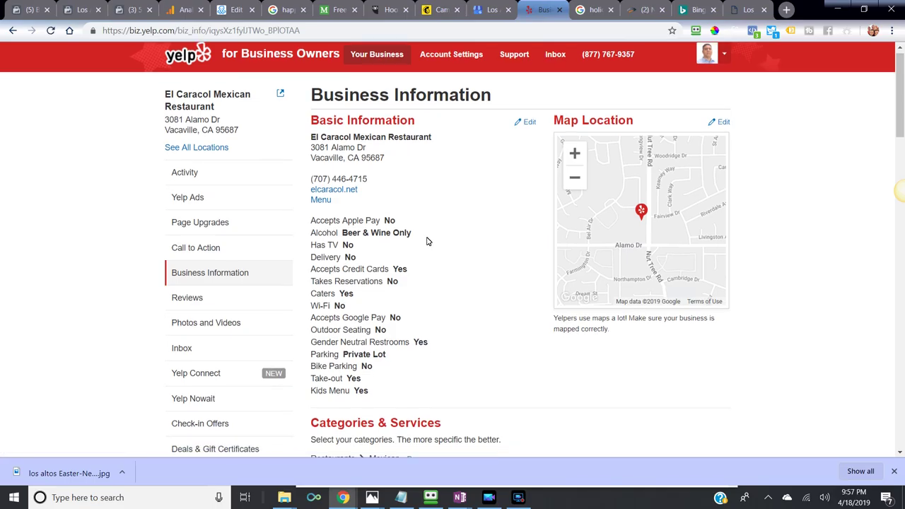
scroll(426, 241, down, 5)
scroll(431, 229, down, 4)
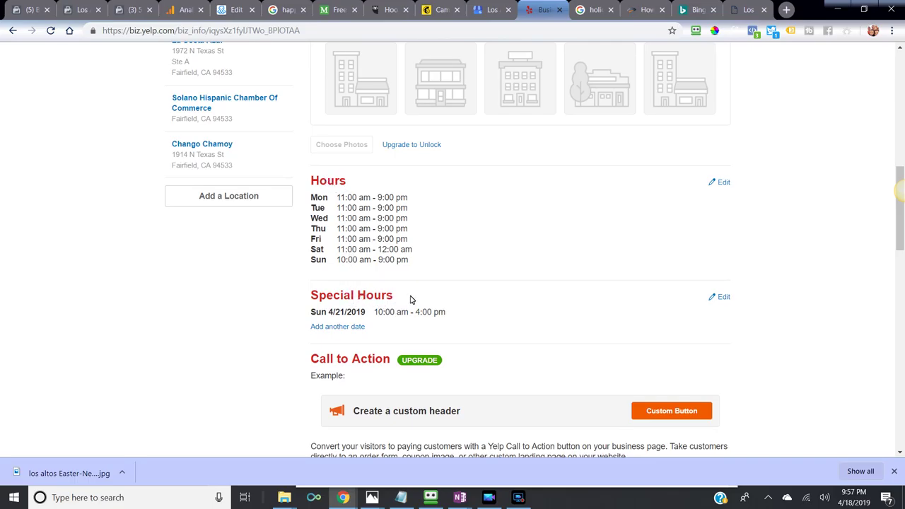
click(719, 301)
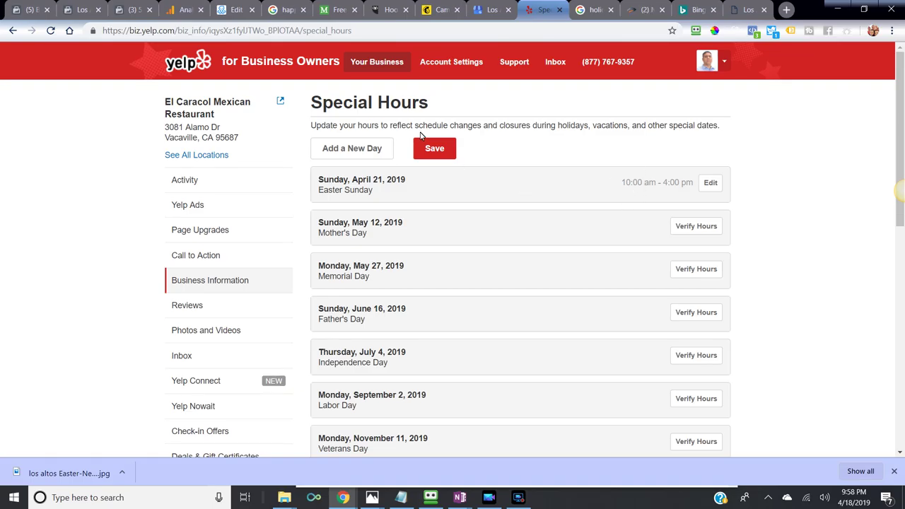
Switch to the Los Altos Facebook page and examine the hours, business details and contact information in its About section.
click(82, 12)
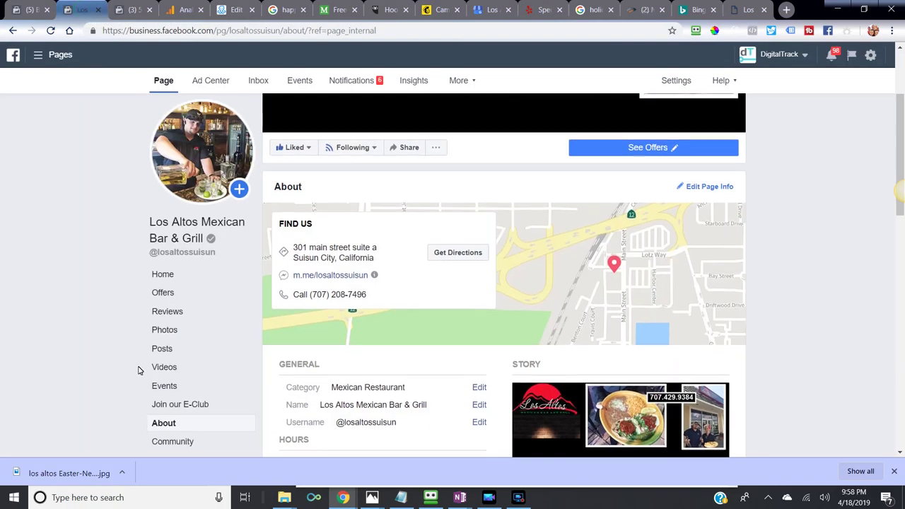
scroll(139, 369, down, 2)
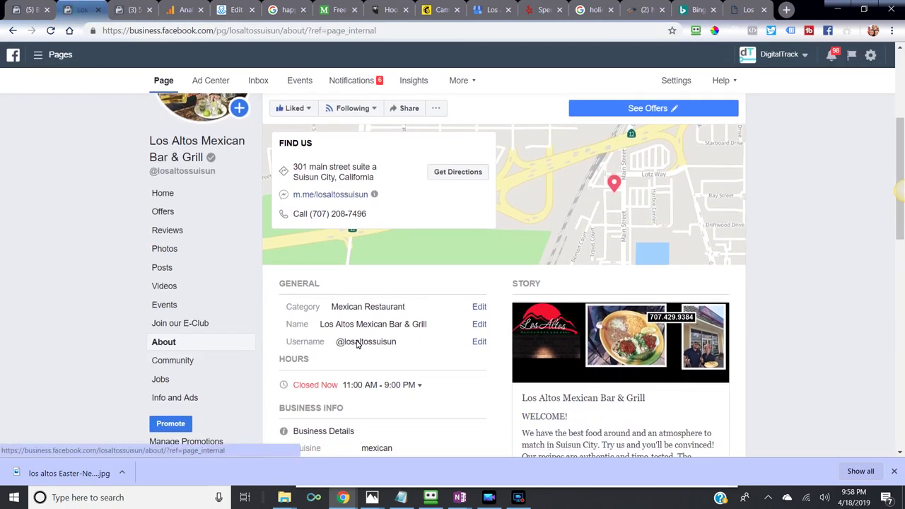
scroll(357, 343, down, 5)
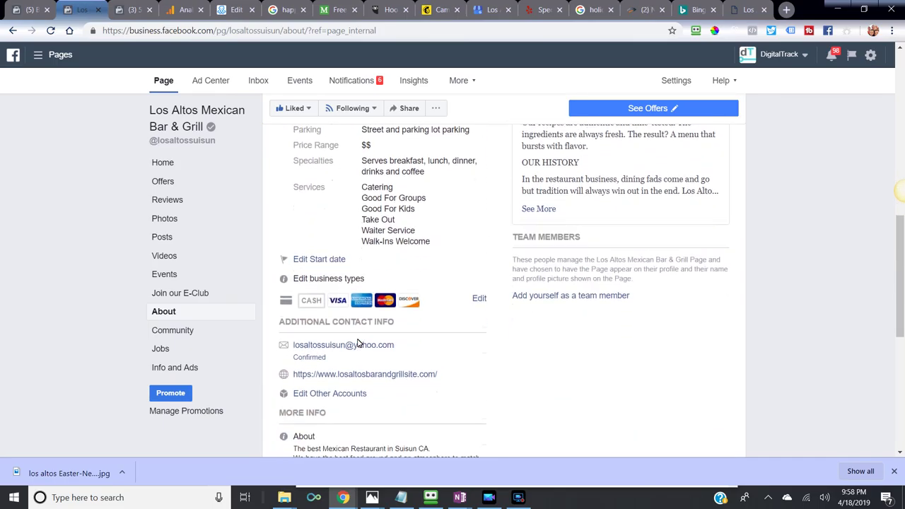
scroll(357, 343, up, 3)
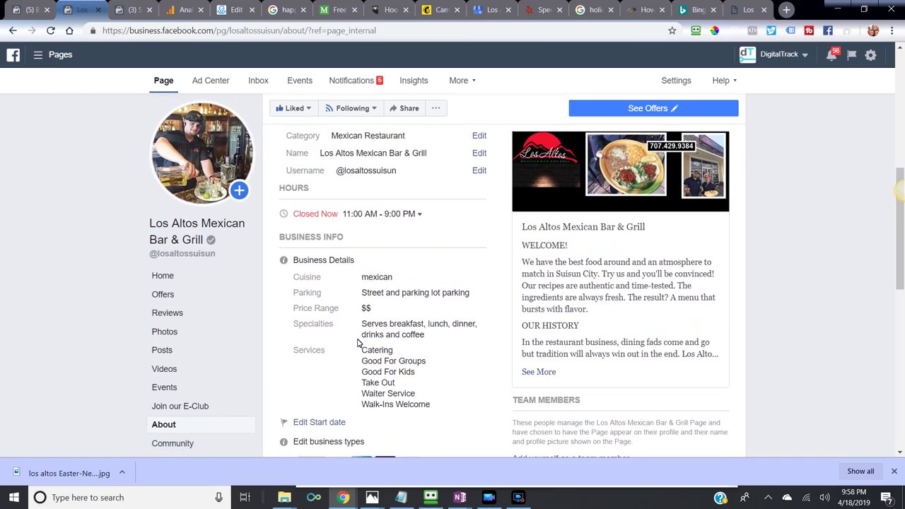
scroll(357, 343, up, 4)
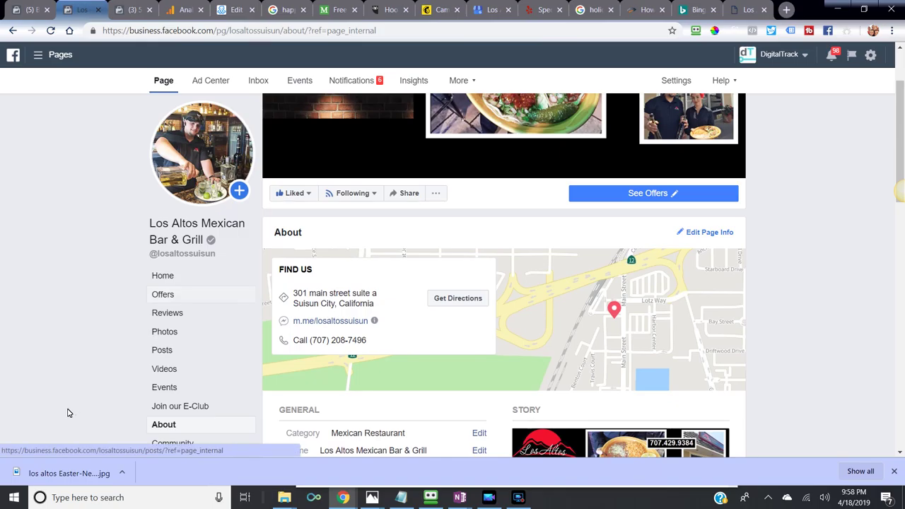
scroll(68, 413, down, 1)
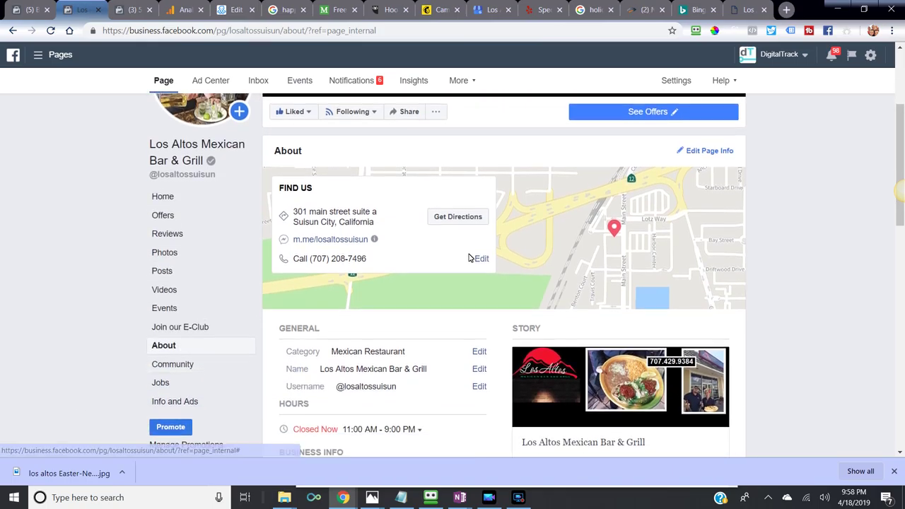
scroll(469, 257, up, 1)
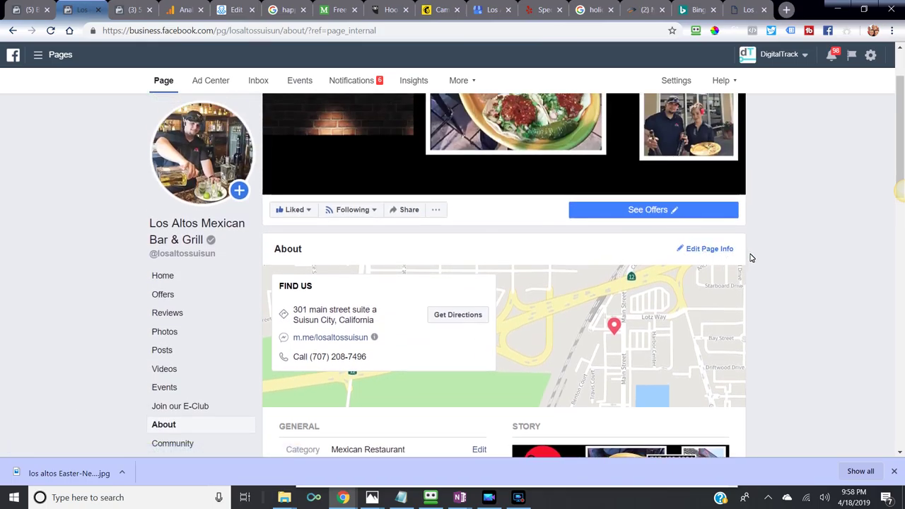
scroll(750, 258, down, 2)
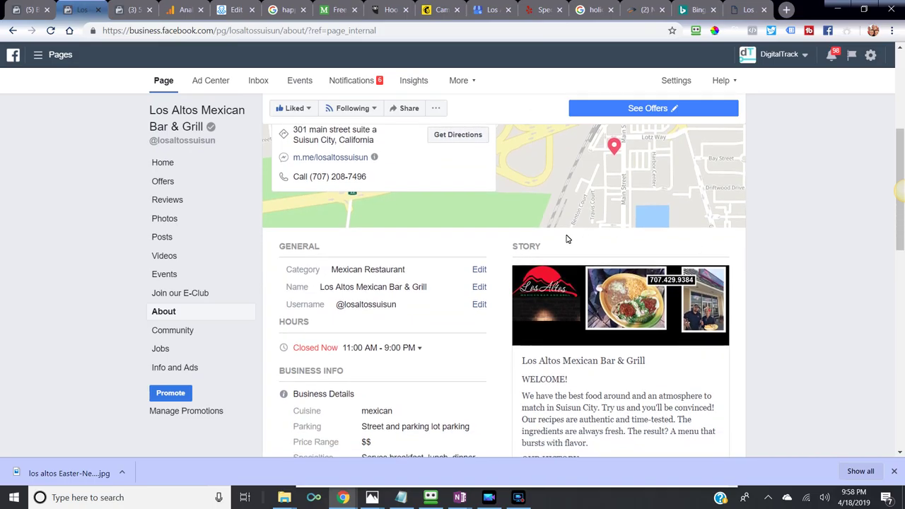
scroll(433, 266, down, 1)
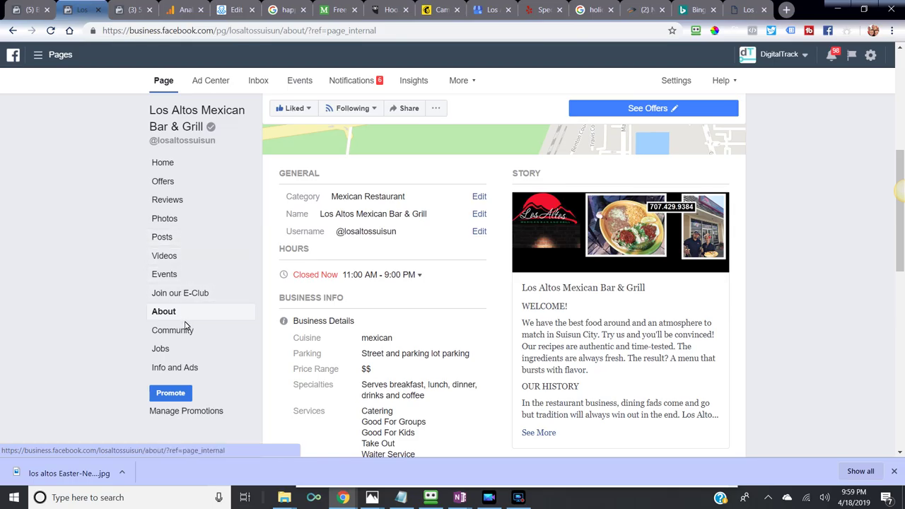
Look through the Facebook page's posts and view the options of the April 9 post, including Pin to Top of Page.
click(179, 242)
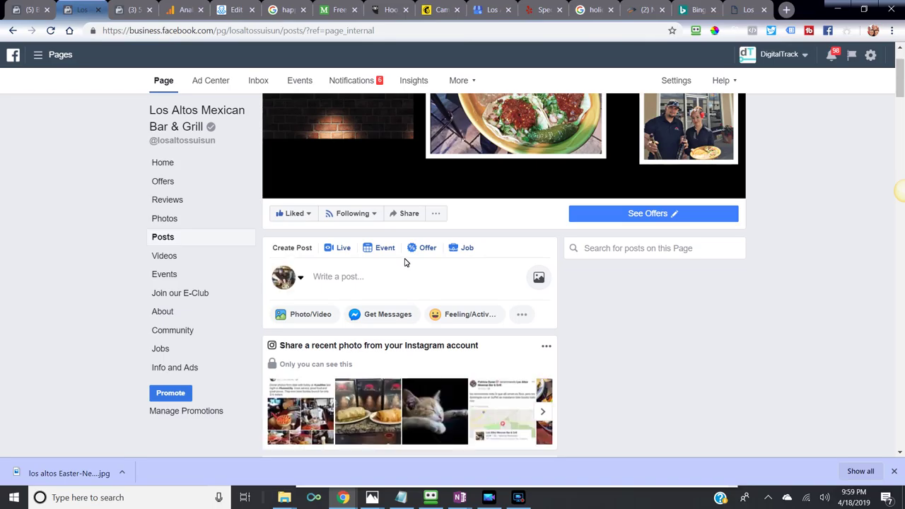
scroll(403, 276, down, 3)
scroll(405, 256, down, 1)
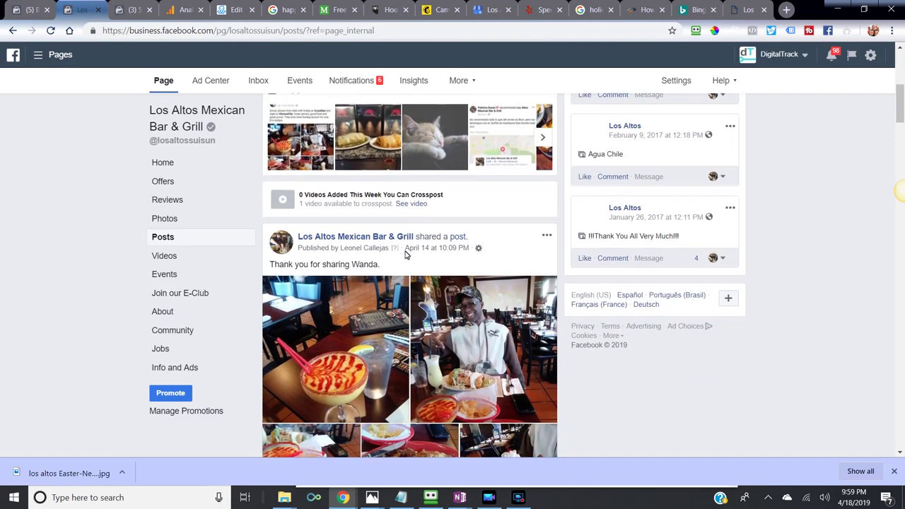
scroll(535, 225, down, 7)
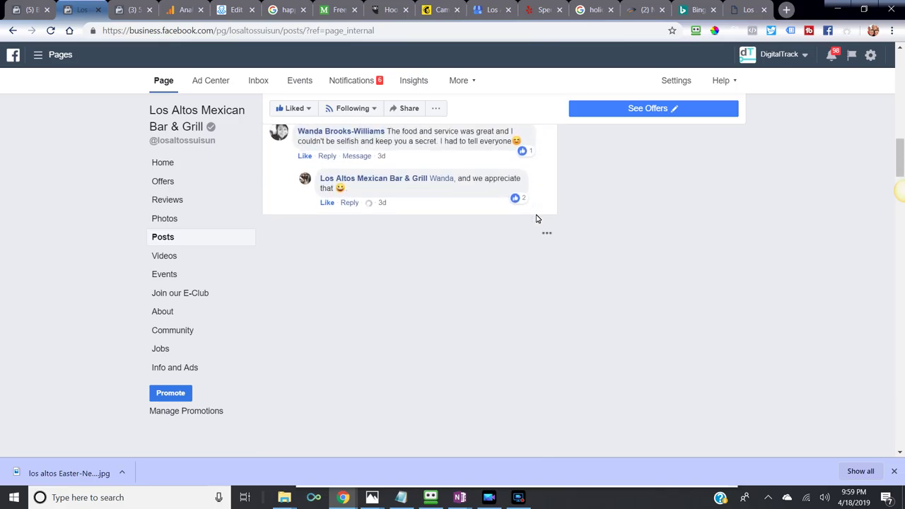
scroll(477, 248, down, 3)
scroll(478, 248, down, 7)
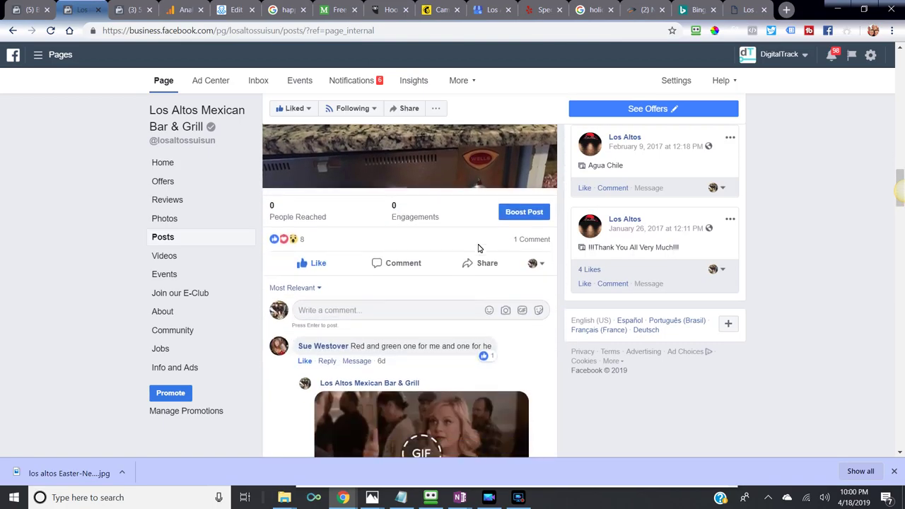
scroll(478, 249, down, 1)
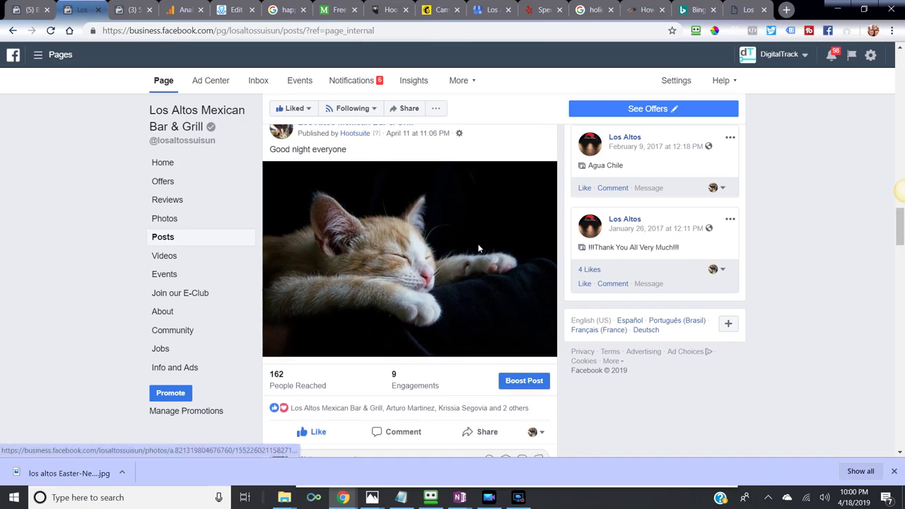
scroll(478, 248, down, 4)
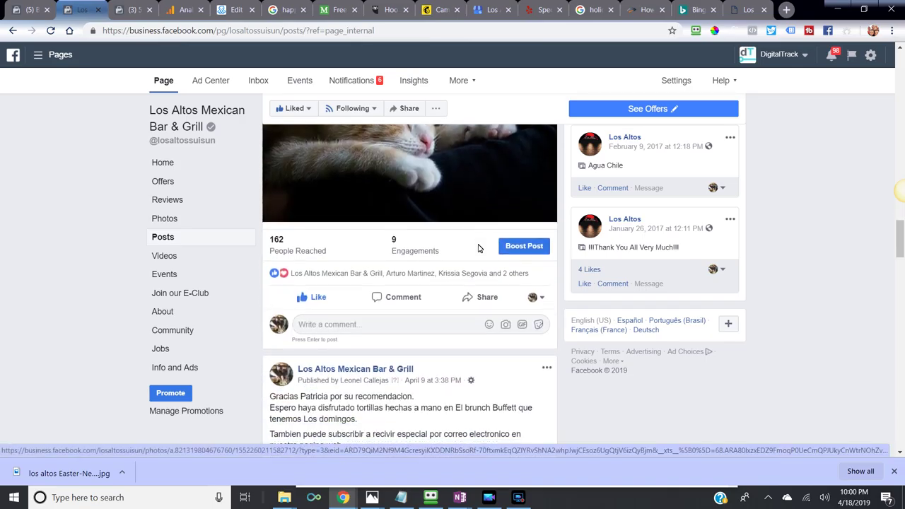
scroll(478, 249, down, 1)
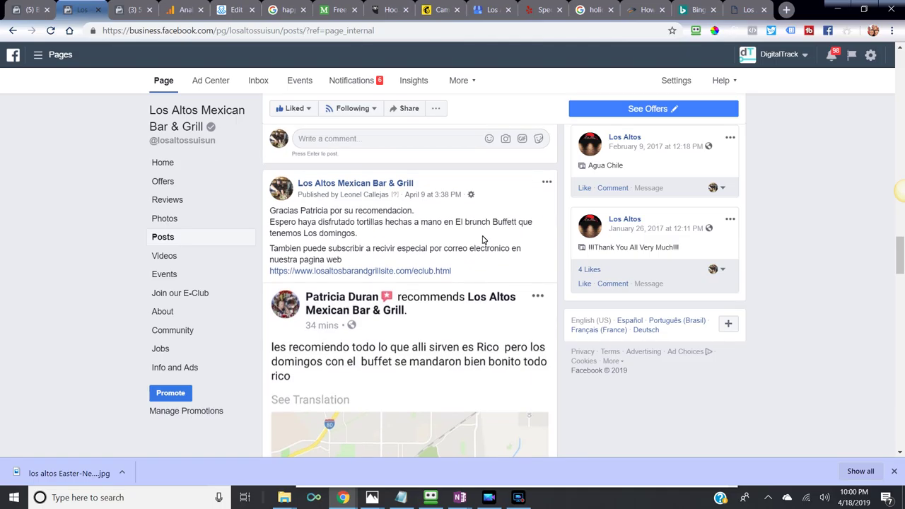
click(547, 183)
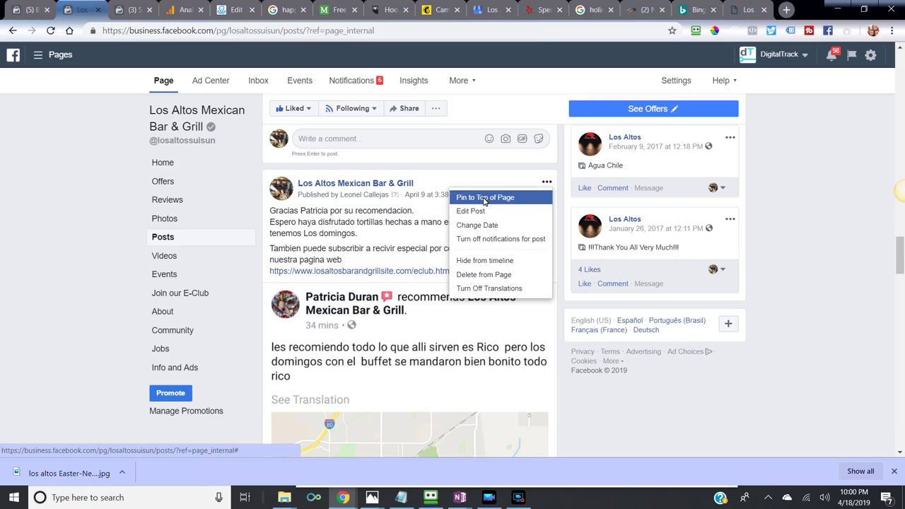
scroll(382, 218, up, 5)
scroll(380, 219, up, 10)
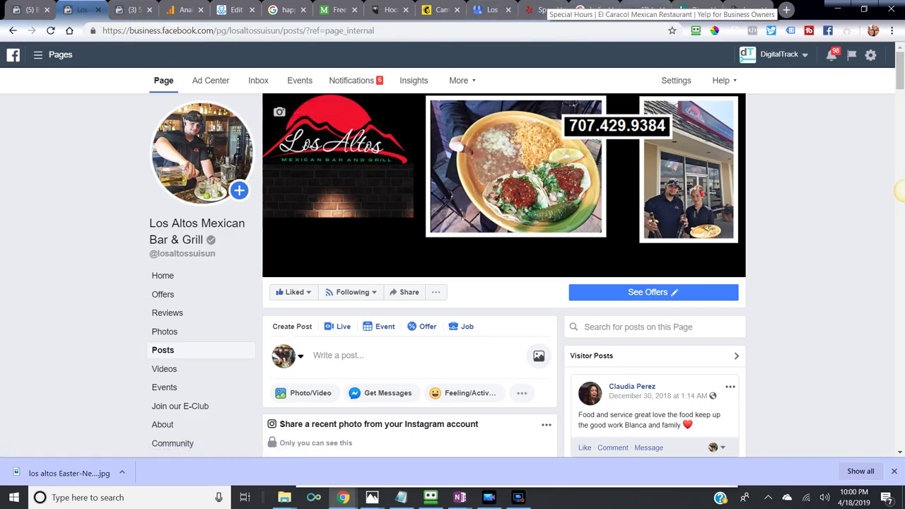
Switch to Bing Places for Business and look through the business listings and their statuses on the dashboard.
click(696, 7)
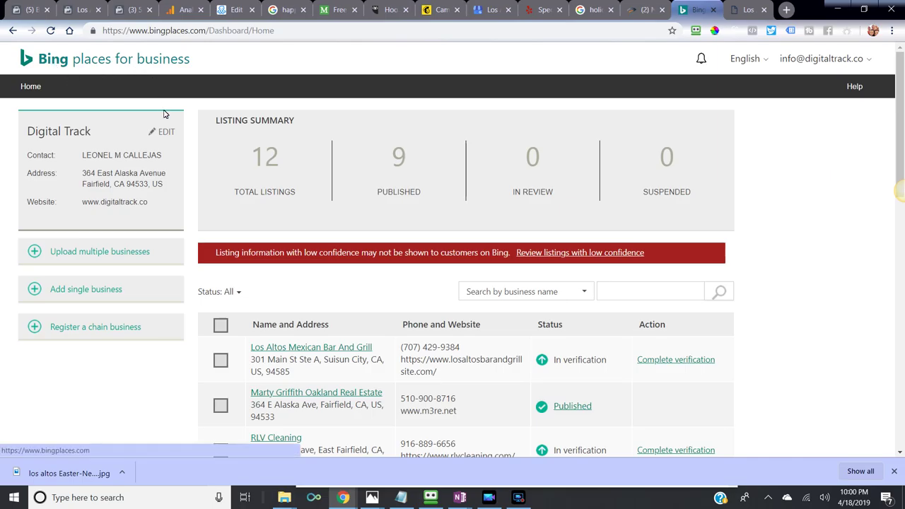
scroll(197, 292, down, 3)
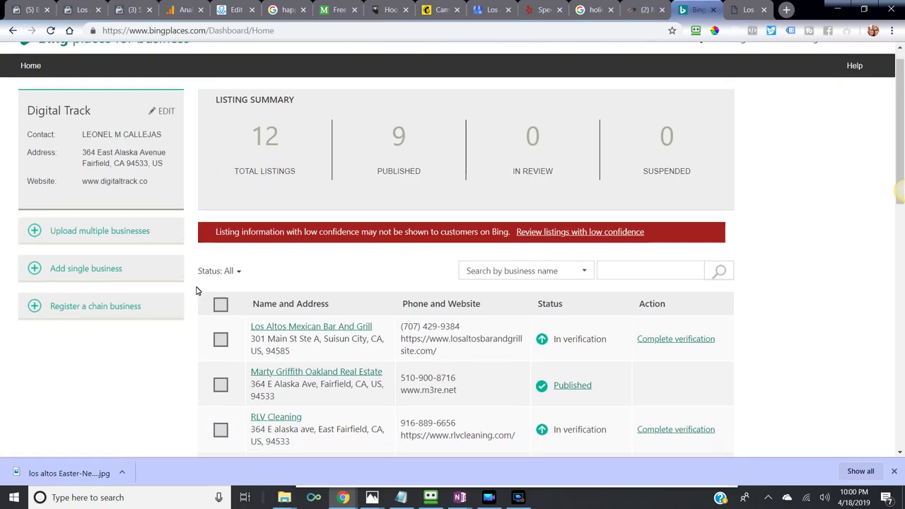
scroll(197, 290, down, 1)
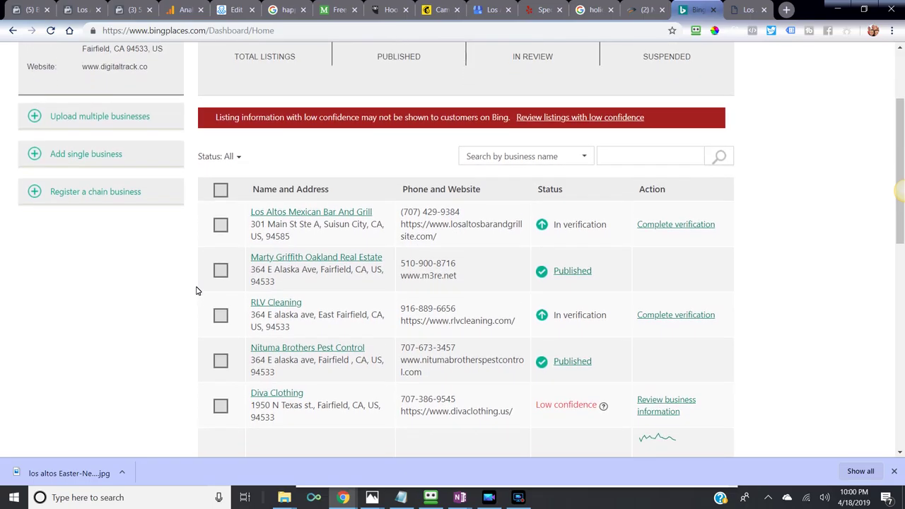
scroll(197, 290, down, 1)
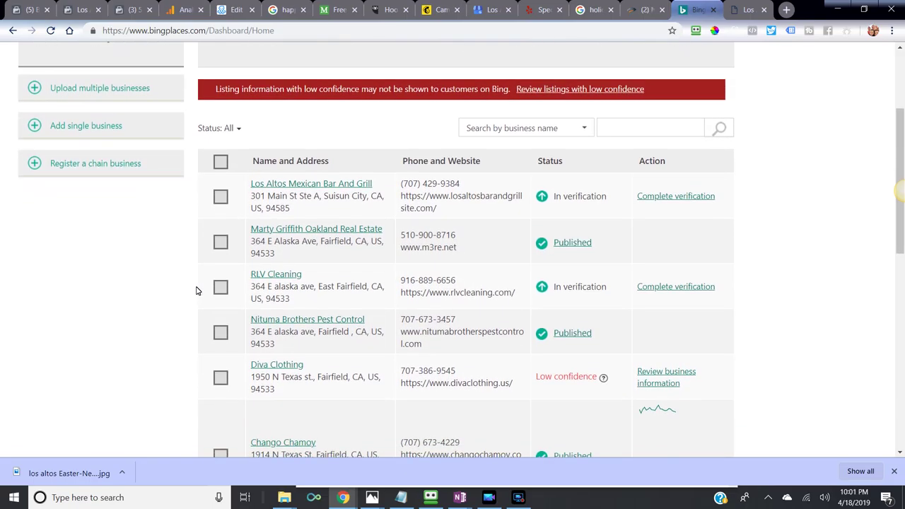
scroll(198, 290, up, 4)
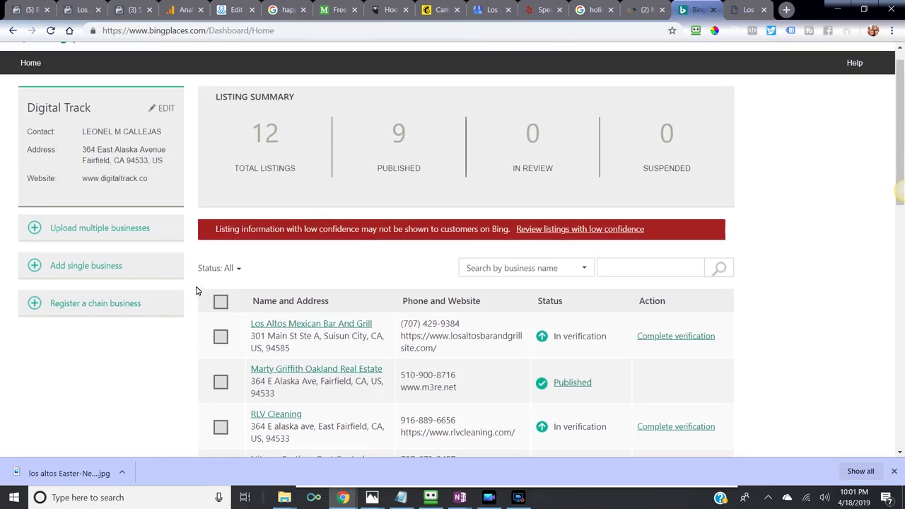
scroll(197, 290, down, 2)
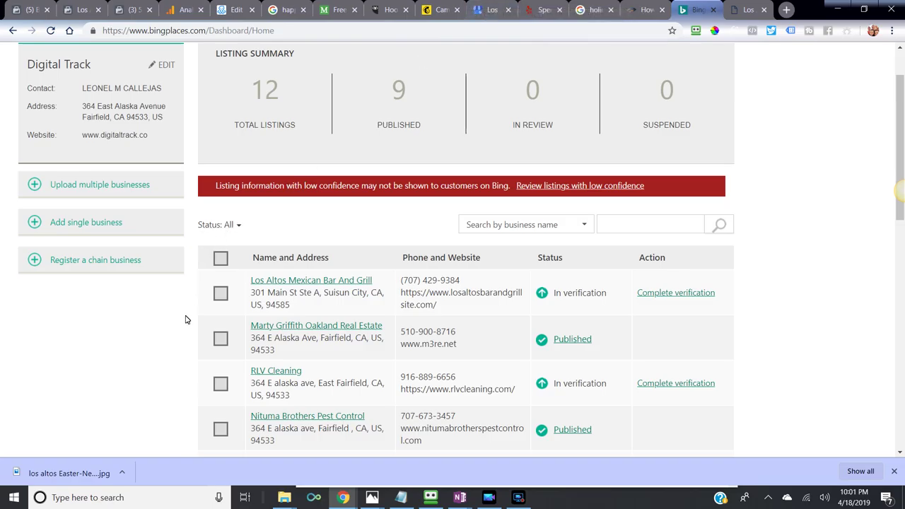
scroll(185, 319, down, 1)
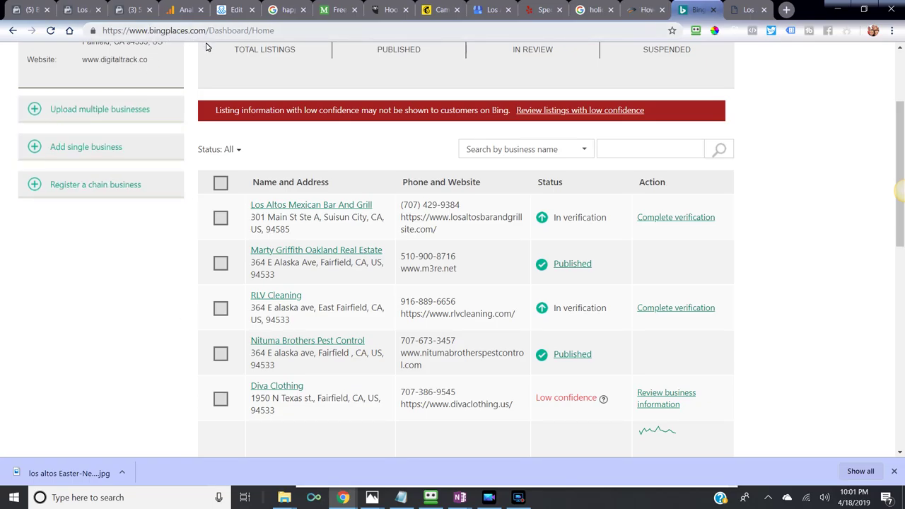
Open the Los Altos Mexican Bar And Grill listing and examine its business details, regular hours and Special Hours entry.
click(305, 210)
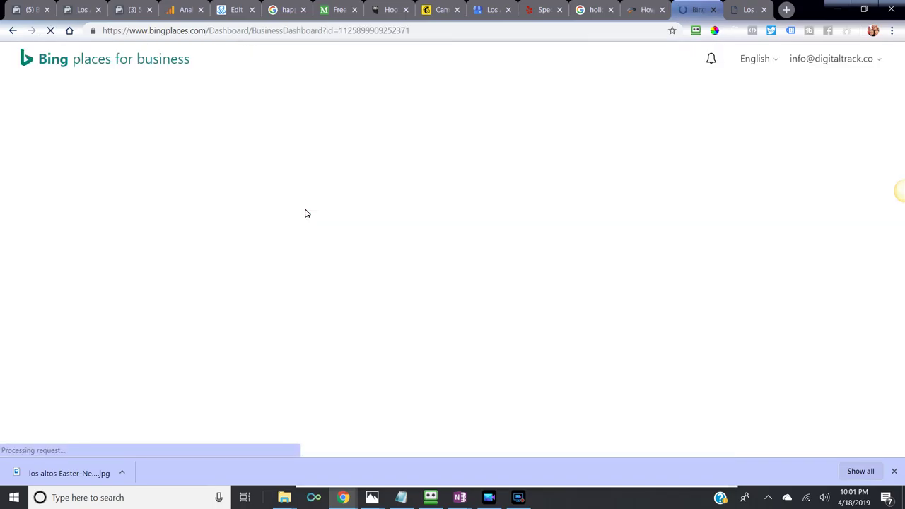
scroll(212, 242, down, 2)
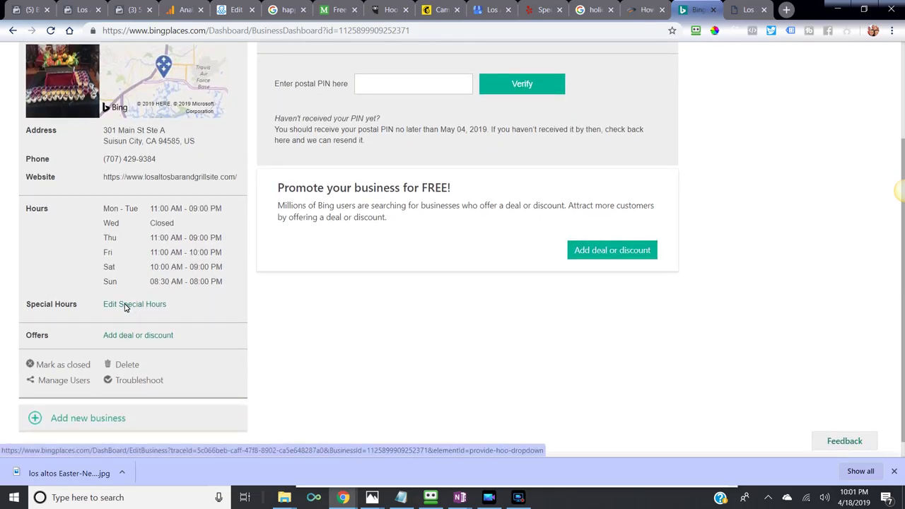
scroll(122, 304, up, 2)
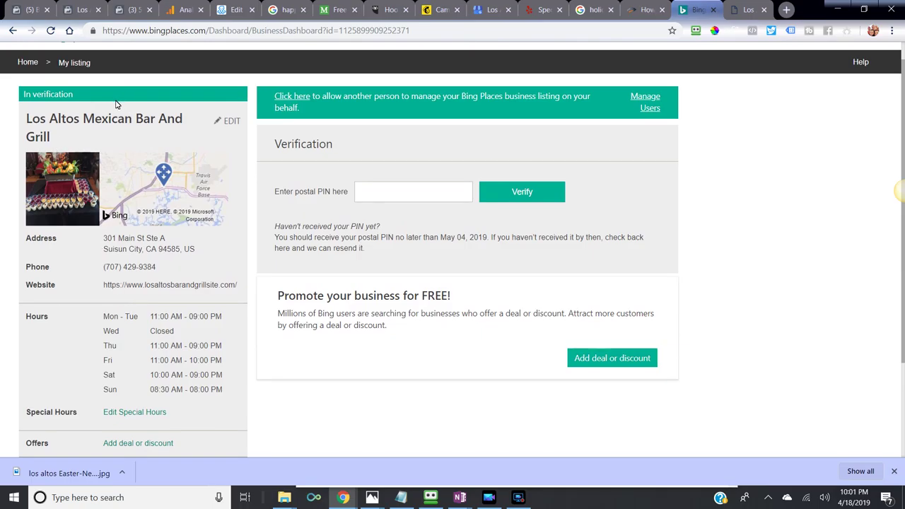
scroll(133, 240, down, 1)
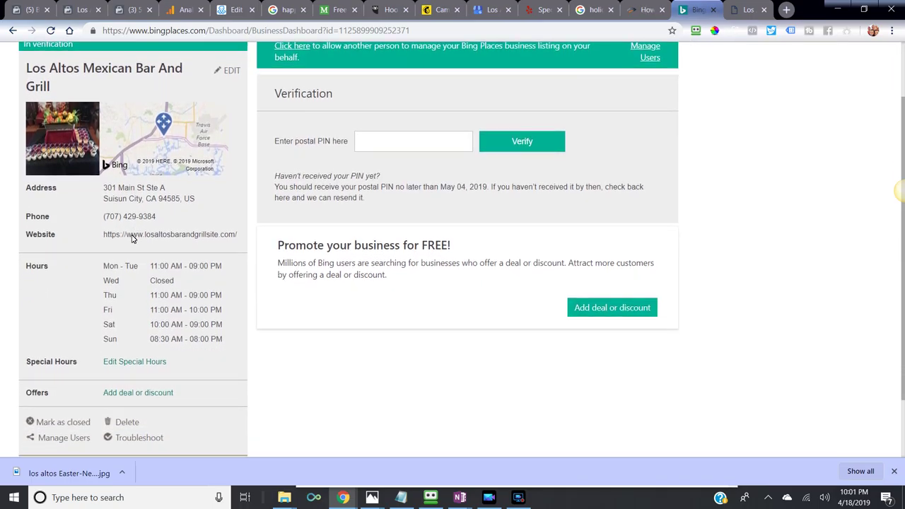
scroll(132, 239, down, 1)
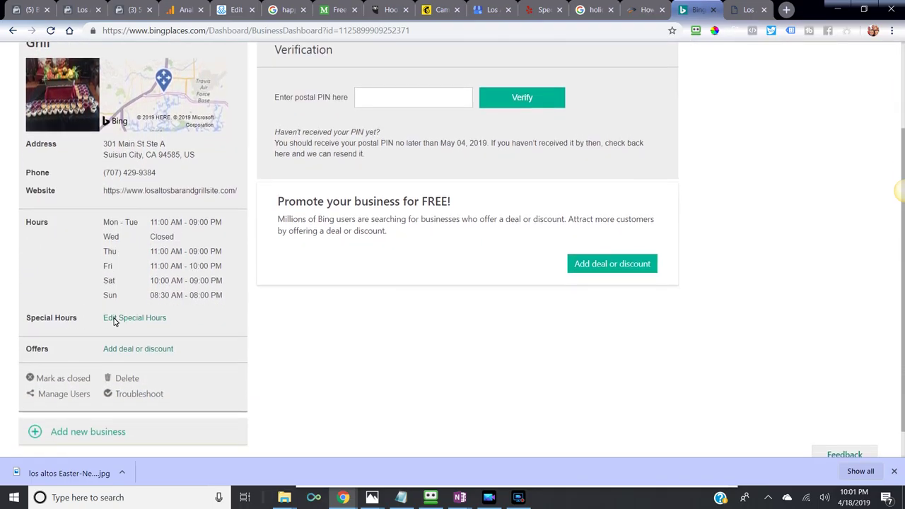
Open the listing's special hours for editing, review the Apr 21, 2019 entry, and return to the dashboard without submitting changes.
click(114, 319)
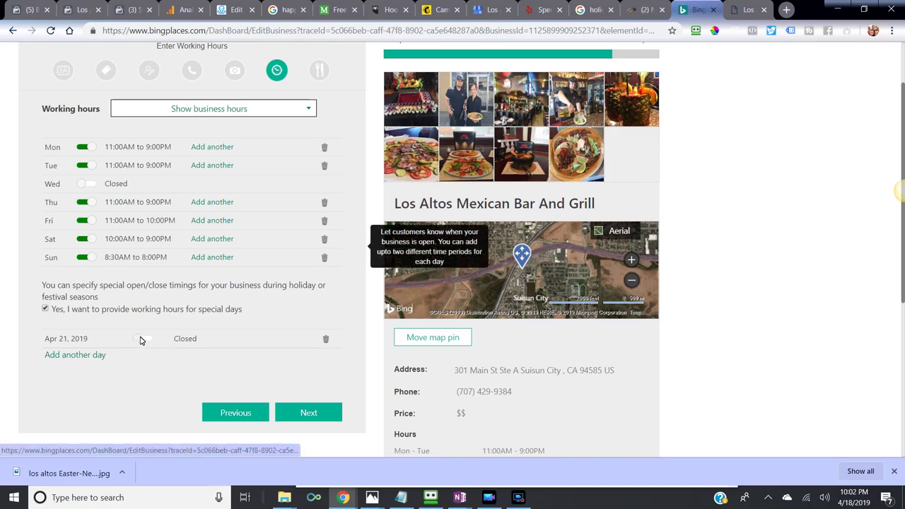
scroll(235, 356, up, 1)
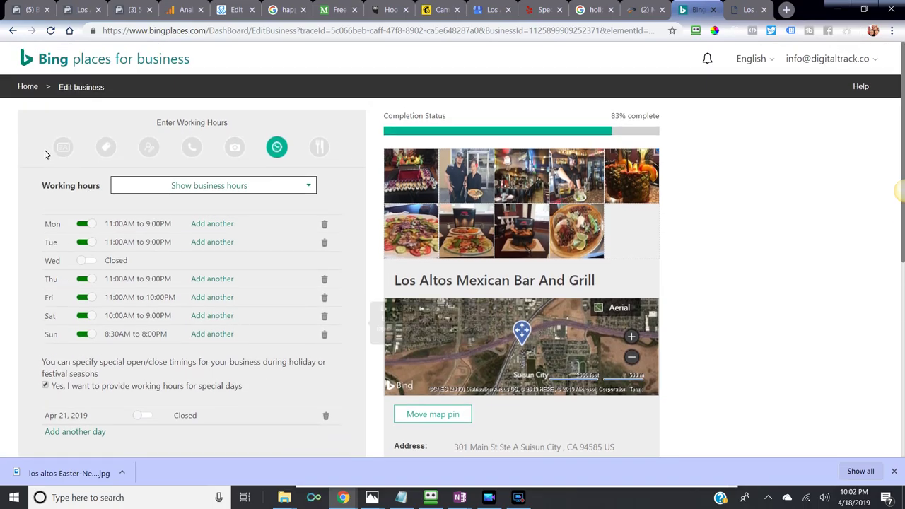
click(30, 89)
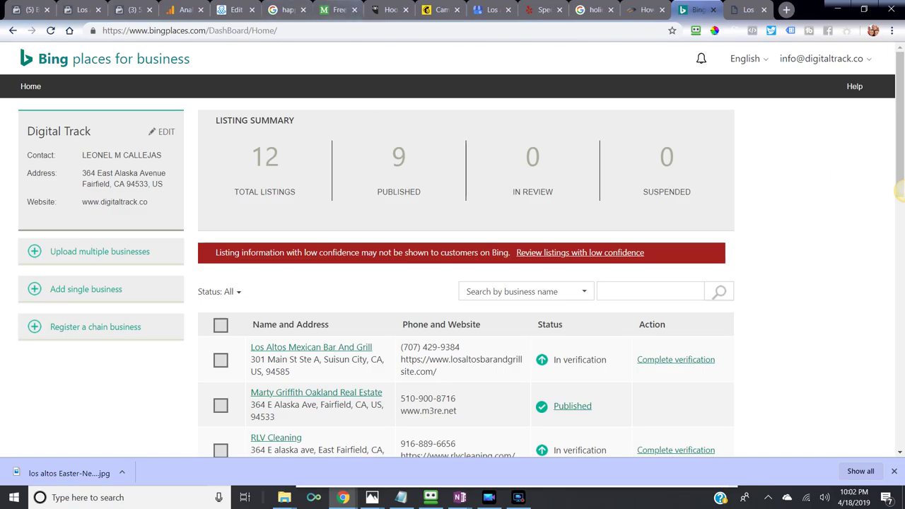
Revisit the Hootsuite planner, Facebook page, Bing Places dashboard and Los Altos website, and open a new browser tab.
click(386, 8)
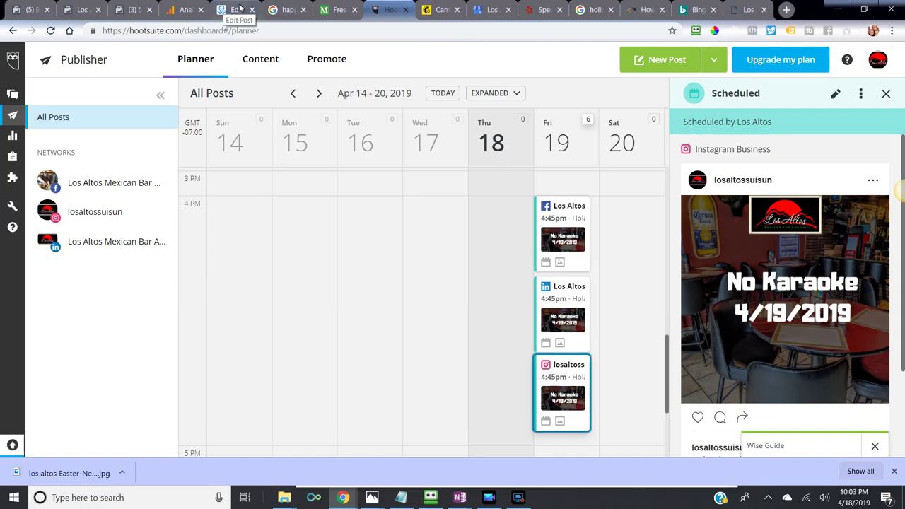
click(91, 6)
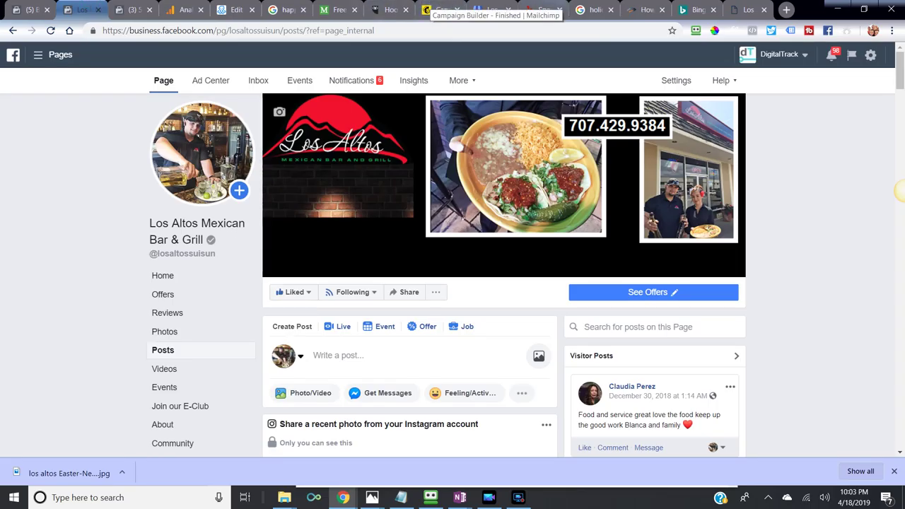
click(696, 9)
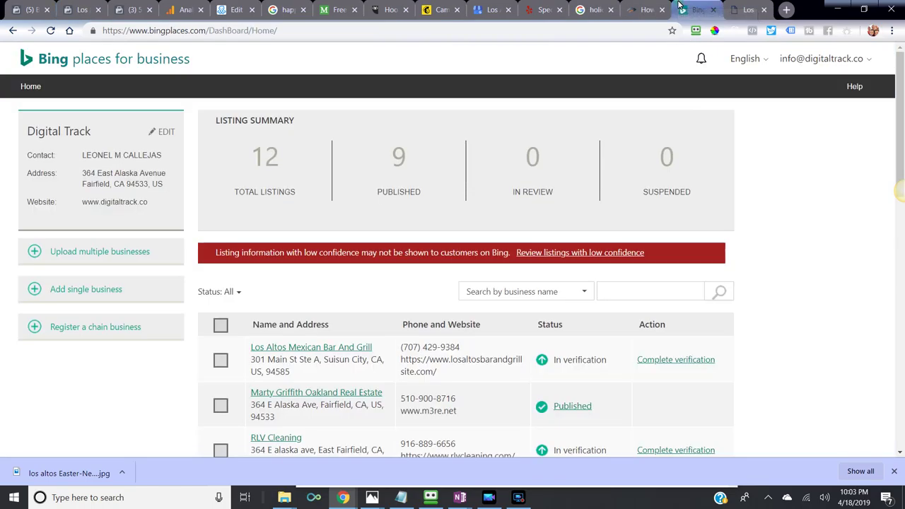
click(748, 9)
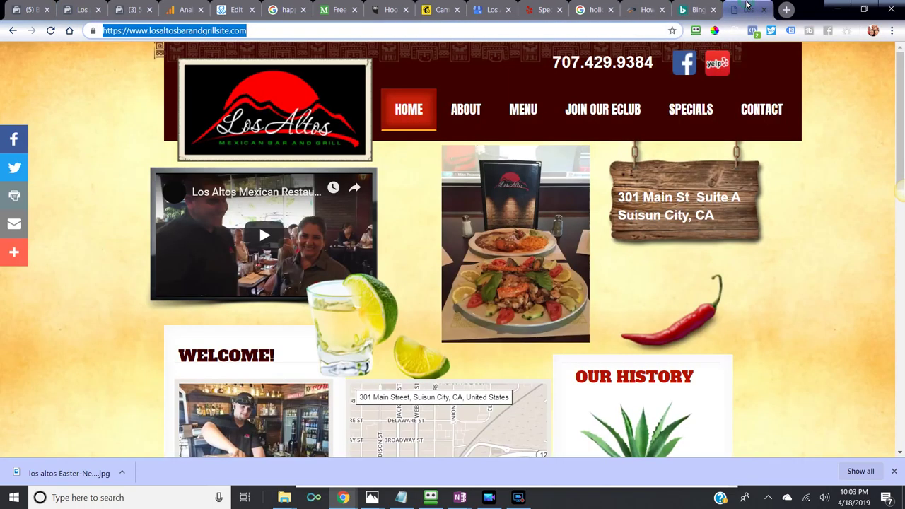
click(786, 7)
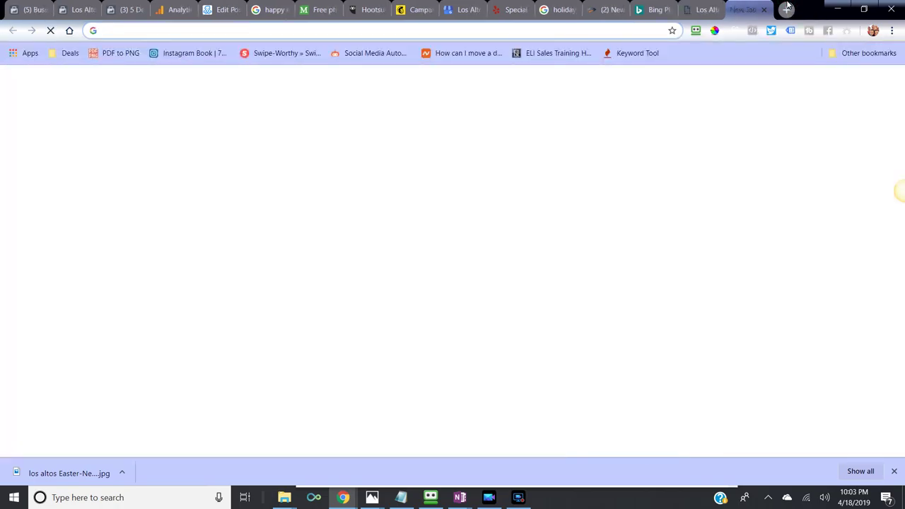